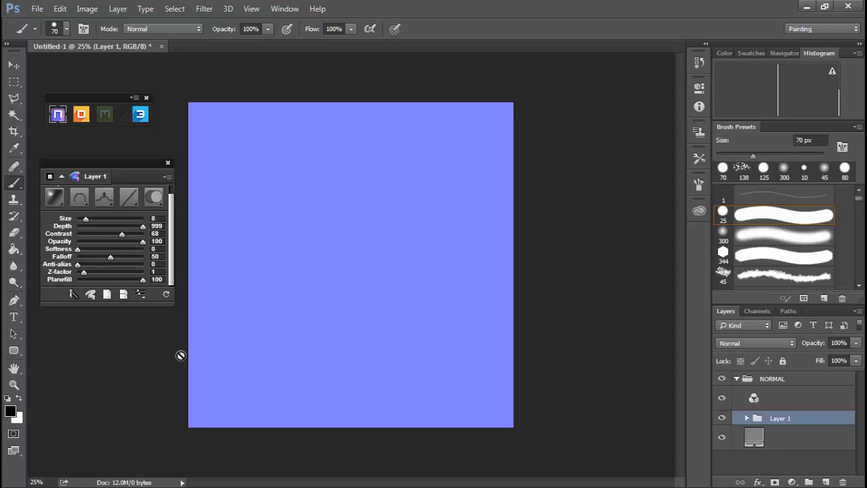
pyautogui.click(84, 202)
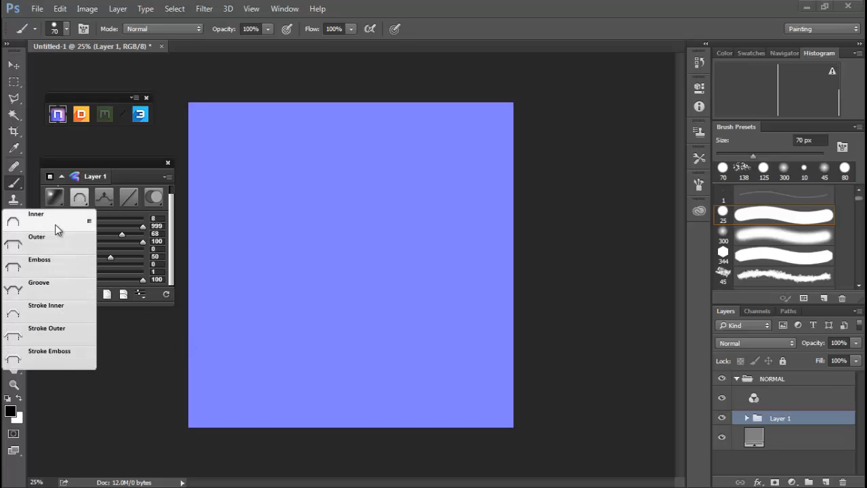
pyautogui.click(84, 202)
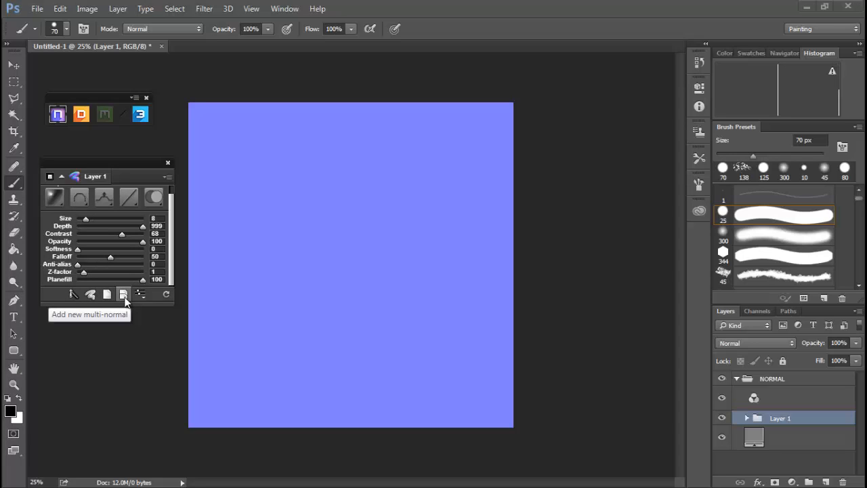
pyautogui.click(85, 203)
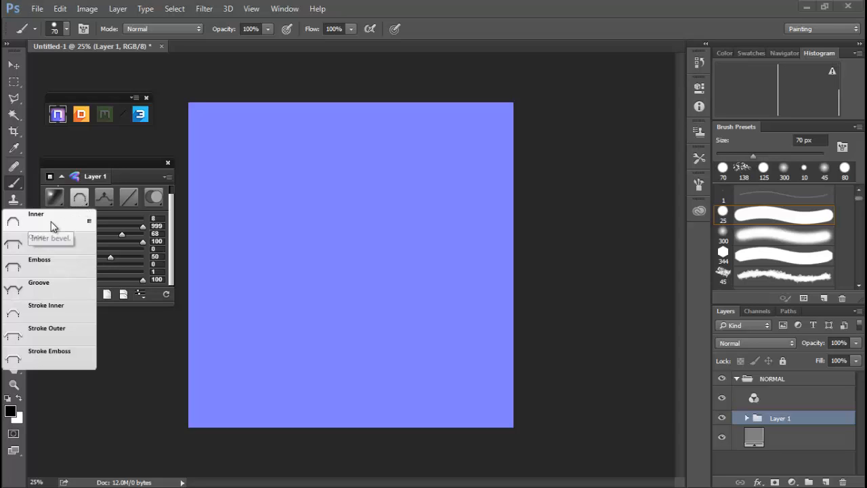
pyautogui.click(78, 201)
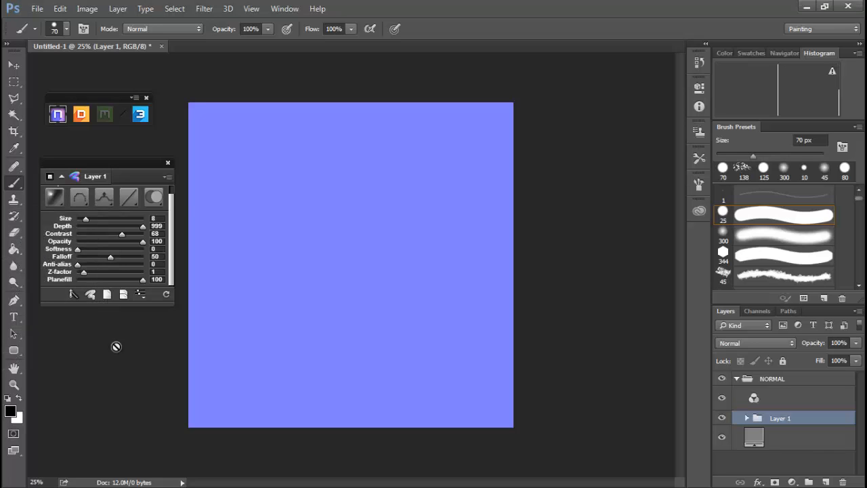
# Add a multi-normal layer with a rounded rectangle about 1944 × 620 px across the upper canvas, and set its slant to Down
pyautogui.click(125, 298)
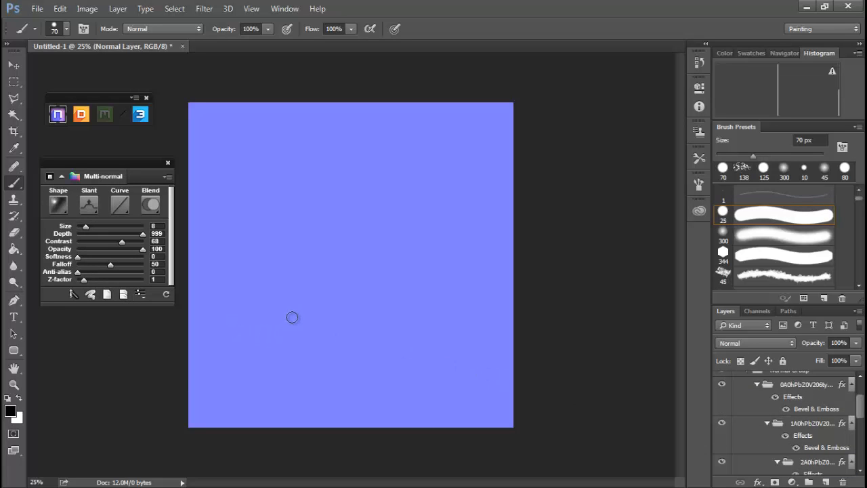
pyautogui.click(13, 351)
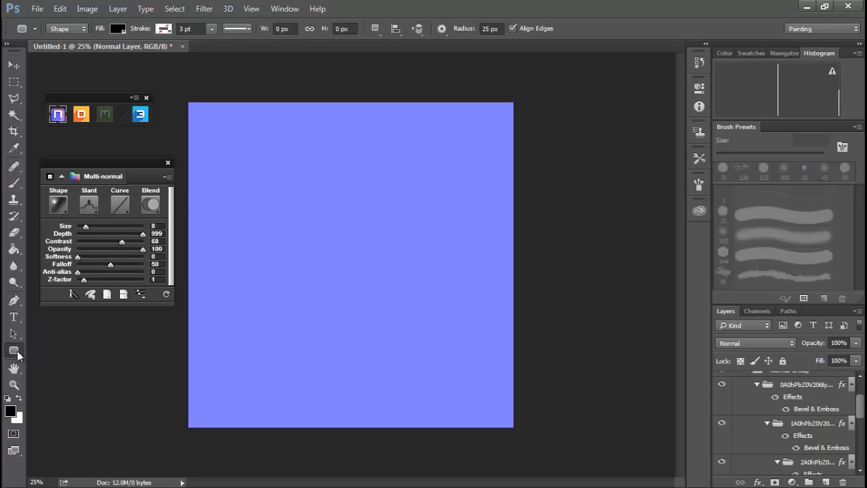
pyautogui.click(17, 350)
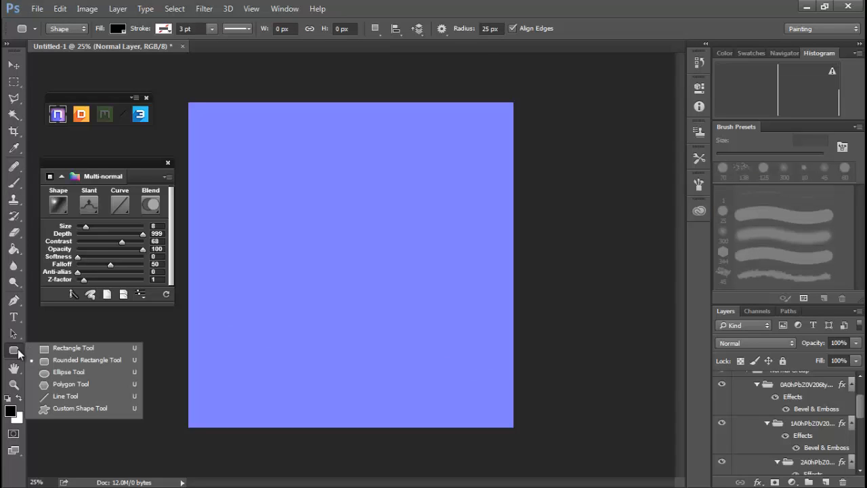
pyautogui.click(19, 351)
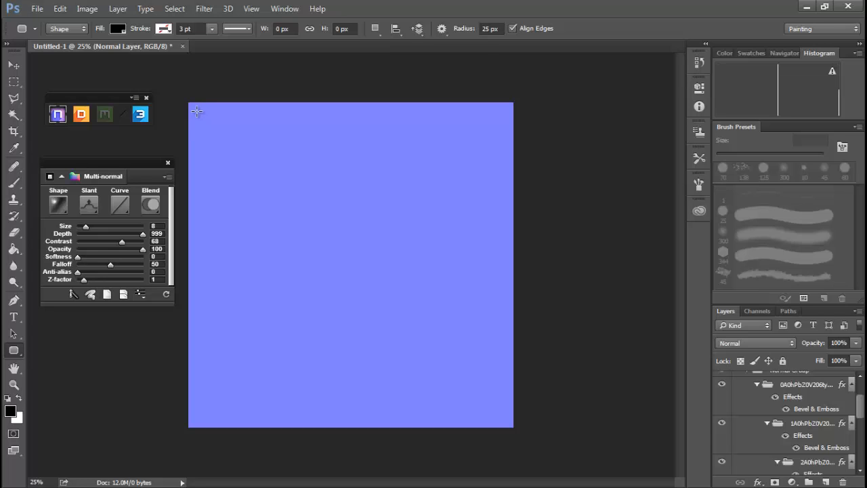
pyautogui.moveTo(196, 111); pyautogui.dragTo(505, 210)
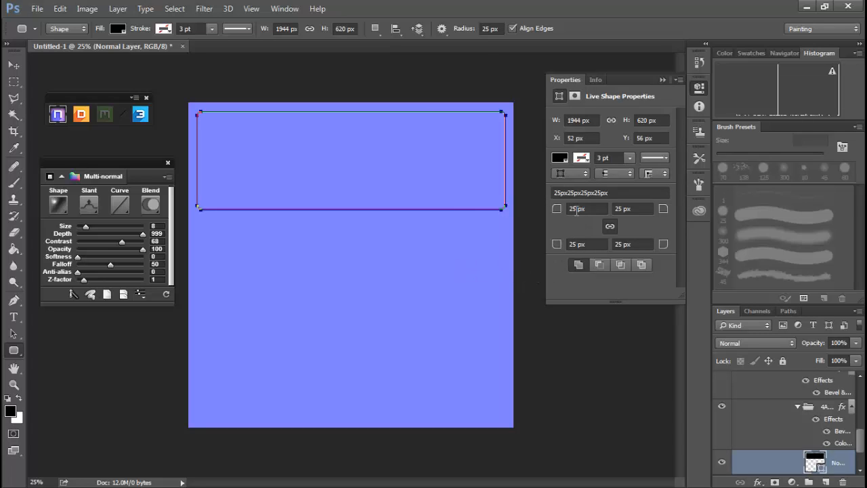
pyautogui.click(90, 209)
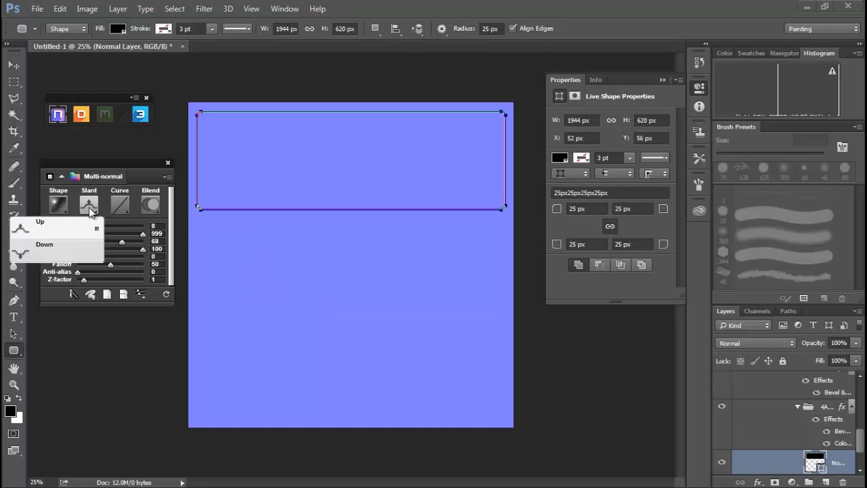
pyautogui.click(80, 252)
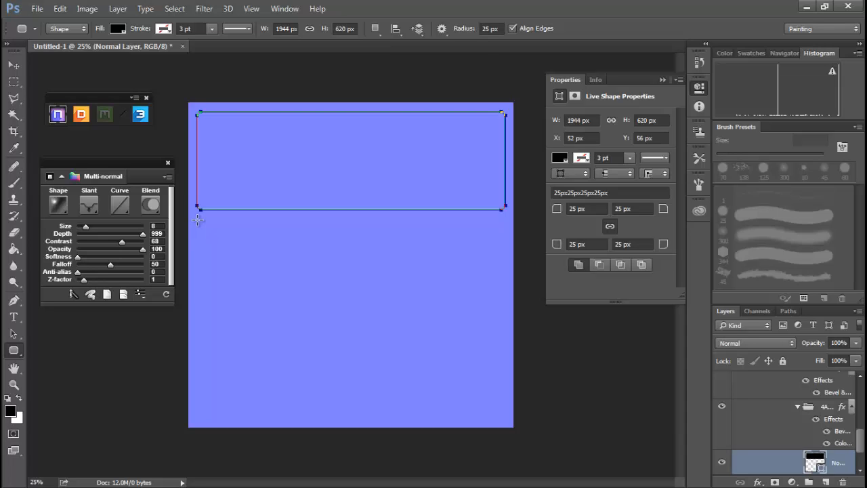
# Draw a rounded rectangle about 1944 × 1084 px below the first, and bridge the two near their left side with one about 276 × 340 px
pyautogui.moveTo(197, 224); pyautogui.dragTo(505, 396)
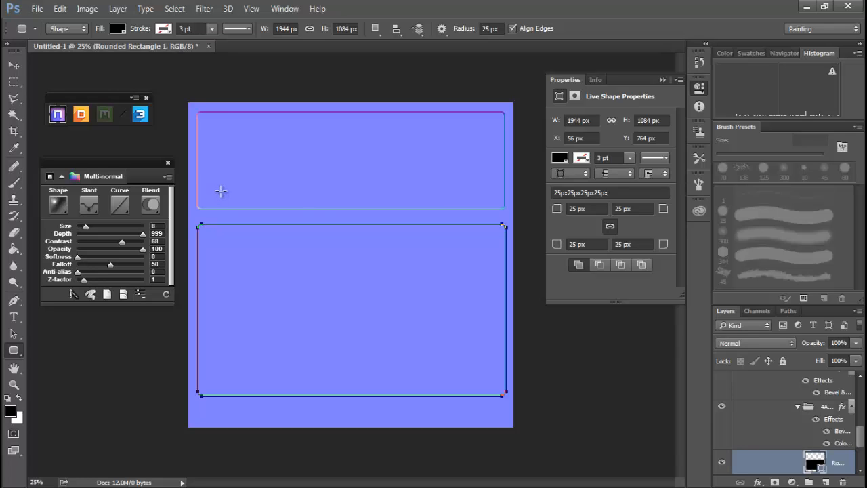
pyautogui.moveTo(221, 192); pyautogui.dragTo(264, 245)
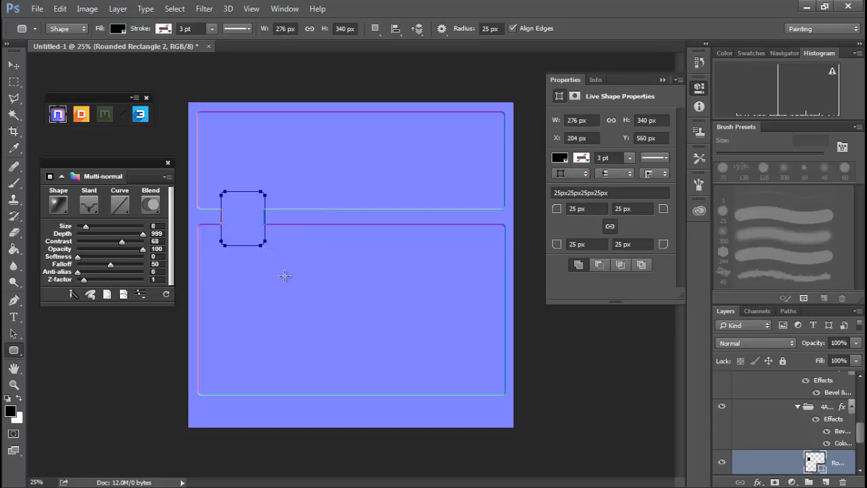
pyautogui.press('Return')
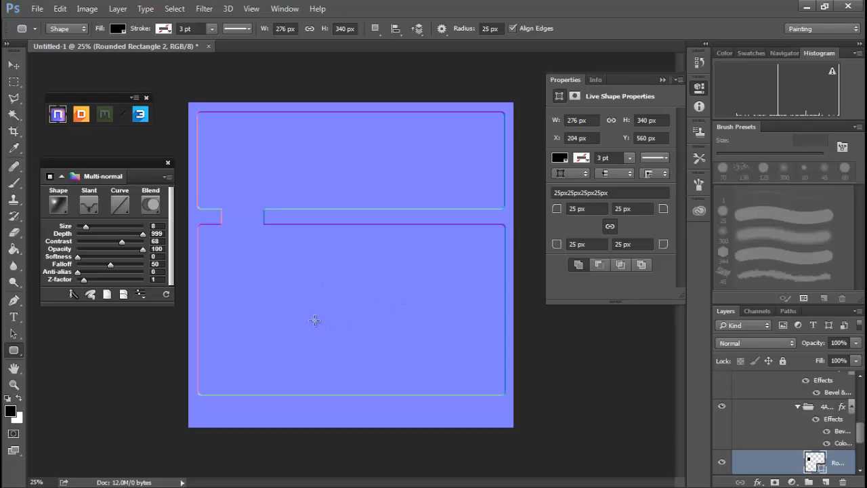
# Add another multi-normal layer with a rounded rectangle about 1876 × 552 px inset inside the upper panel
pyautogui.click(123, 296)
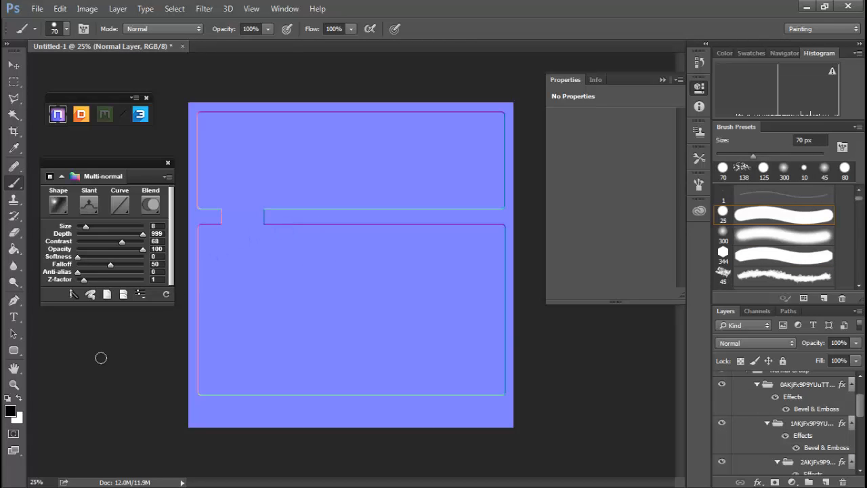
pyautogui.click(14, 350)
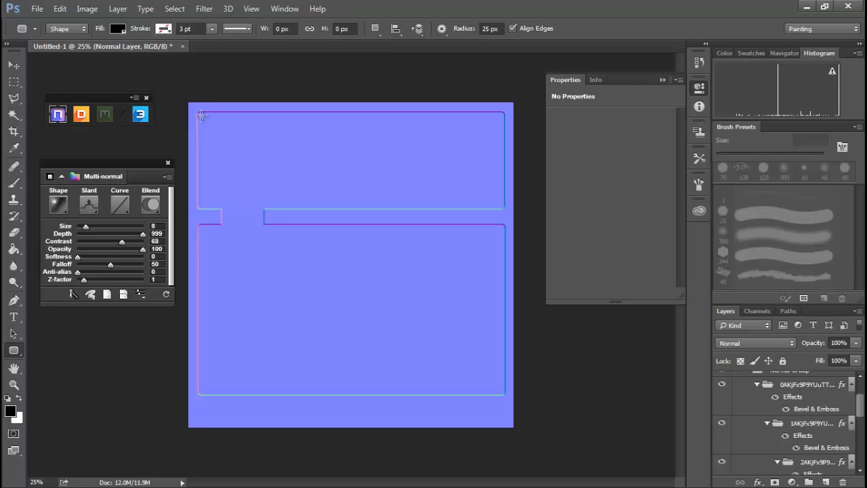
pyautogui.moveTo(201, 116); pyautogui.dragTo(498, 202)
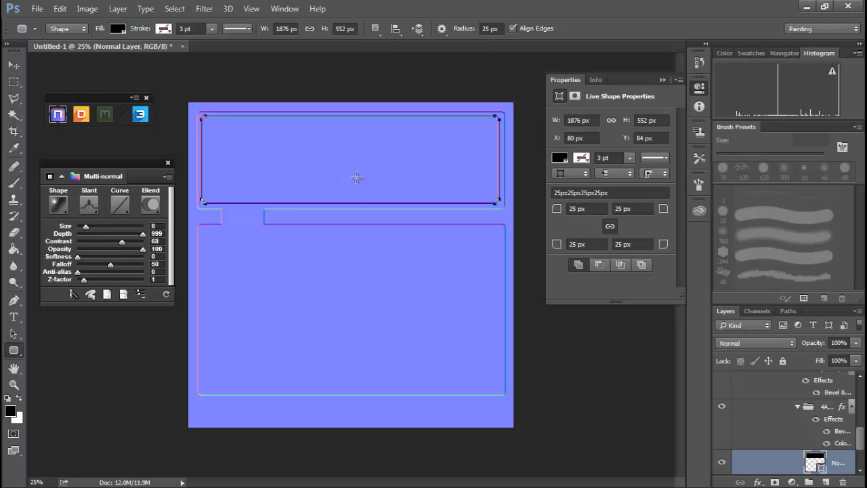
pyautogui.press('Return')
# Add a layer mask to the inset rectangle and paint out its upper part in black with a soft 300 px brush
pyautogui.click(774, 481)
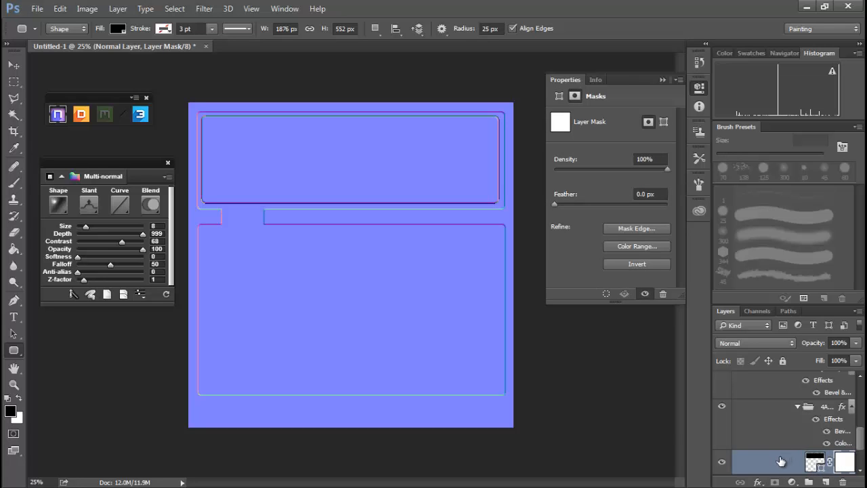
pyautogui.click(18, 186)
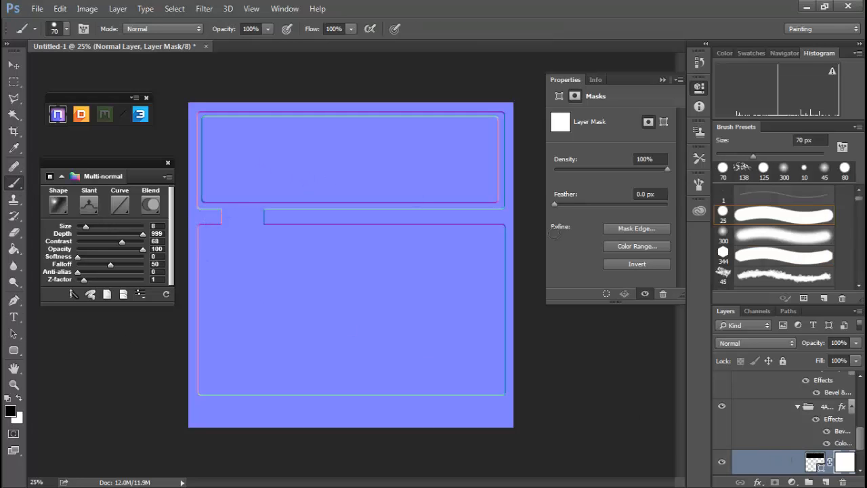
pyautogui.click(764, 235)
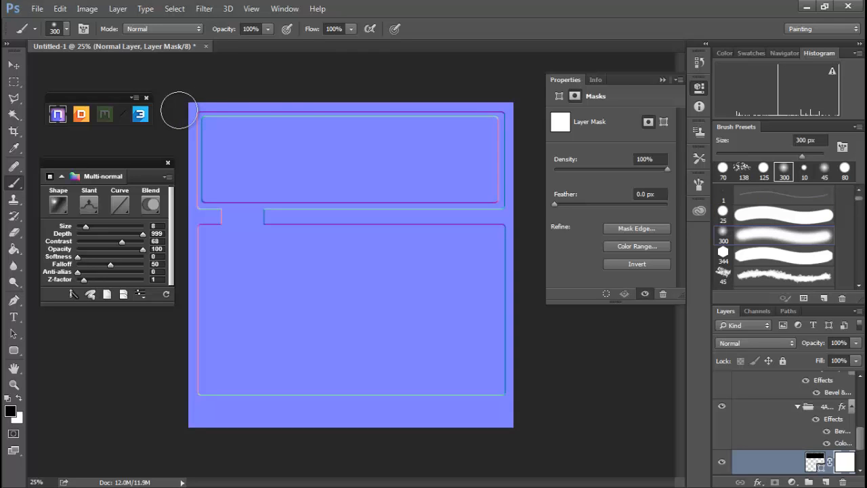
pyautogui.moveTo(179, 110)
pyautogui.mouseDown()
pyautogui.moveTo(311, 120)
pyautogui.moveTo(542, 105)
pyautogui.mouseUp()
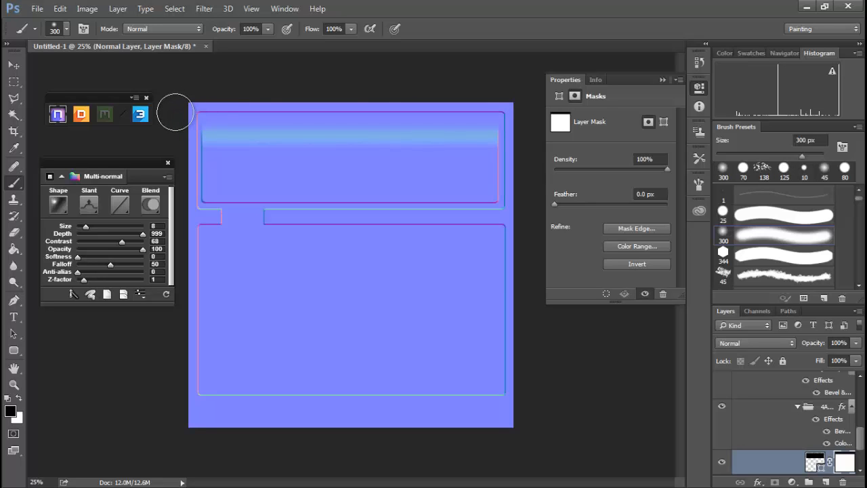
pyautogui.moveTo(175, 112); pyautogui.dragTo(477, 126)
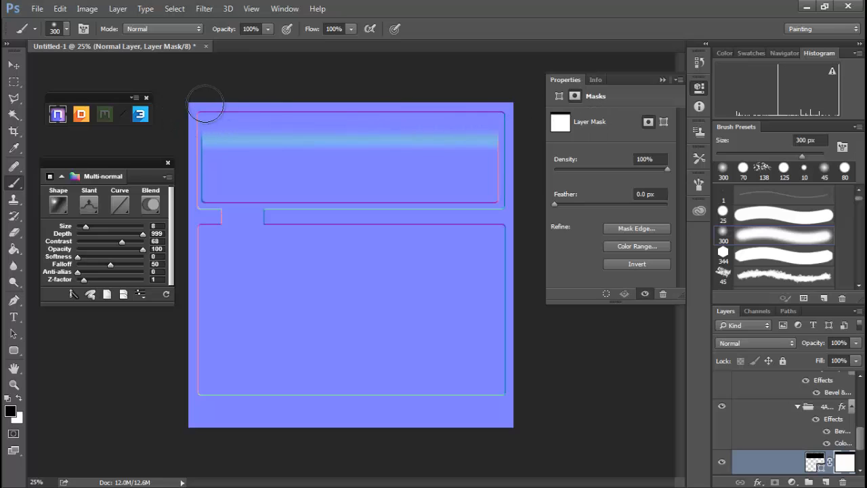
pyautogui.hotkey('ctrl', 'z')
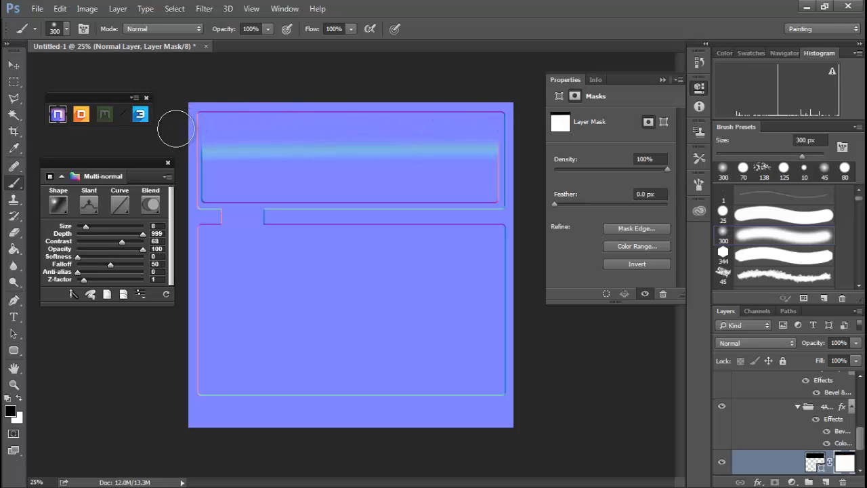
pyautogui.hotkey('ctrl', 'z')
pyautogui.moveTo(180, 129); pyautogui.dragTo(434, 136)
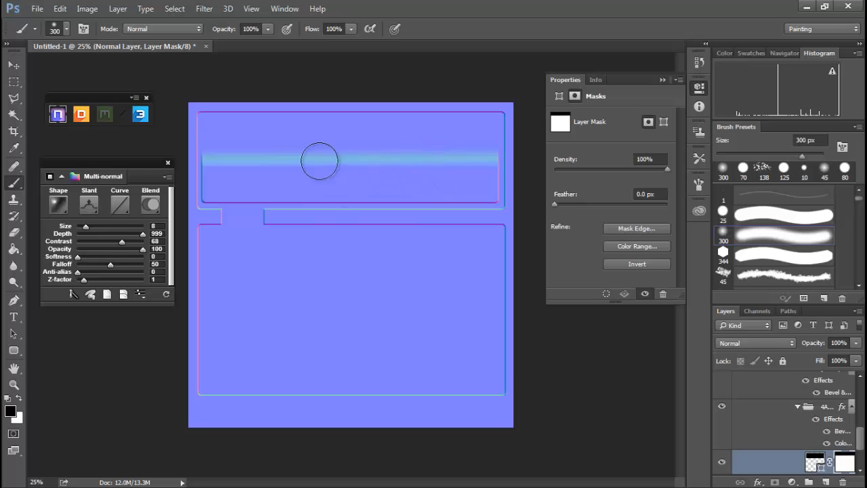
# Preview the updated normal map on a plane mesh in 3DO, and rotate it to examine the panel bevels and soft fade
pyautogui.click(141, 115)
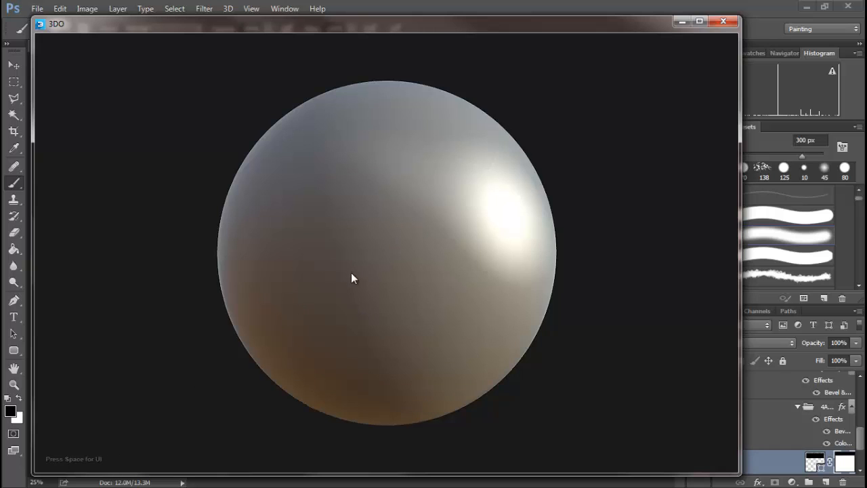
pyautogui.press('space')
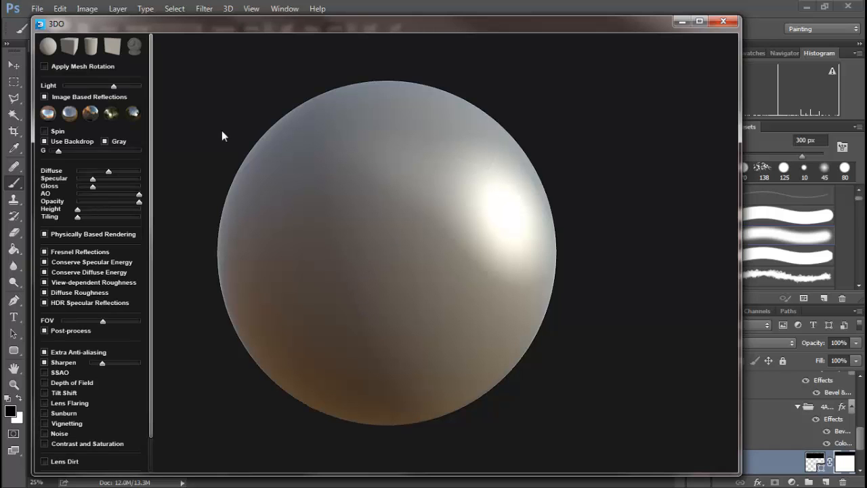
pyautogui.click(115, 46)
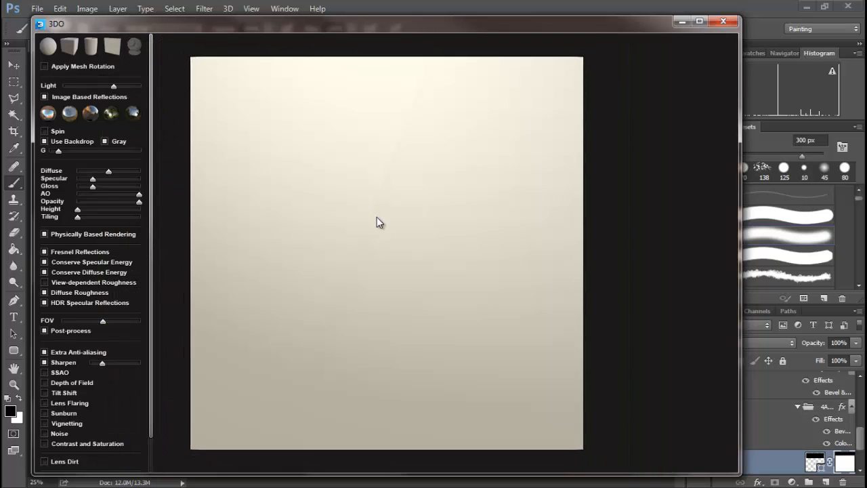
pyautogui.moveTo(406, 27); pyautogui.dragTo(0, 37)
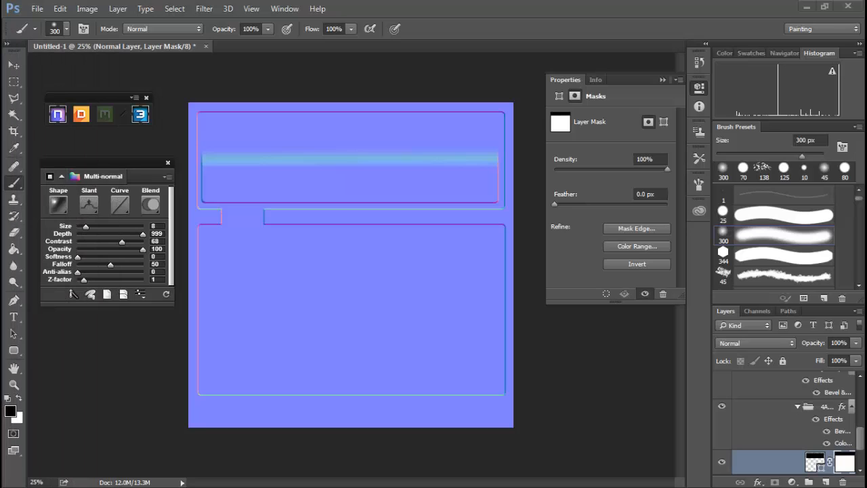
pyautogui.click(166, 295)
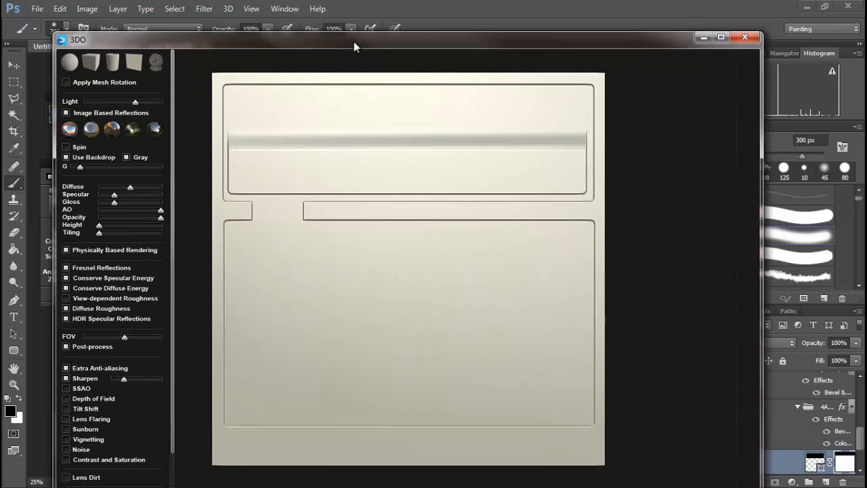
pyautogui.moveTo(354, 41); pyautogui.dragTo(407, 39)
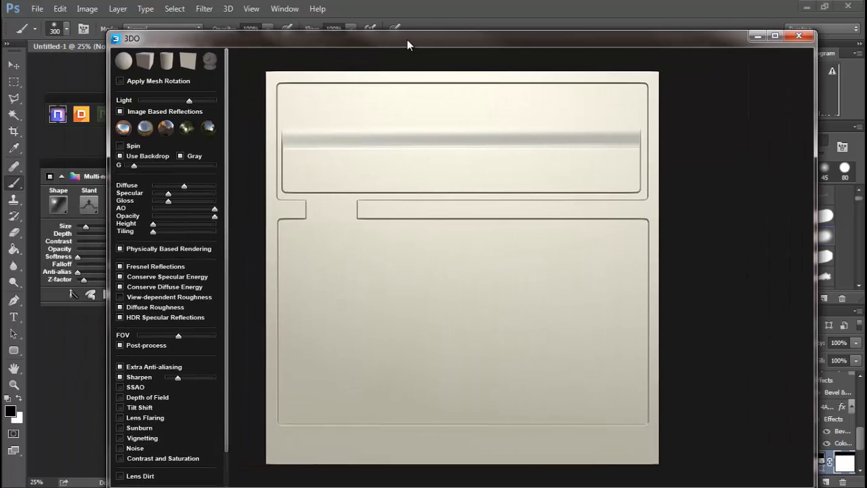
pyautogui.moveTo(516, 269); pyautogui.dragTo(485, 288)
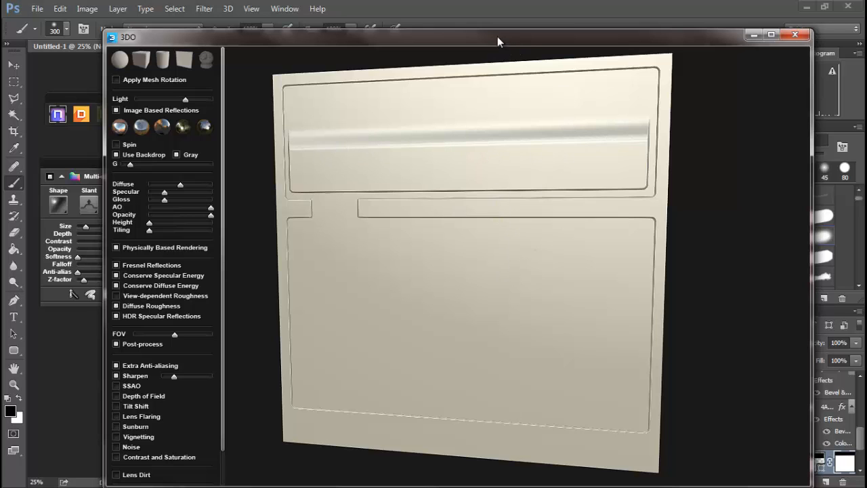
pyautogui.press('Escape')
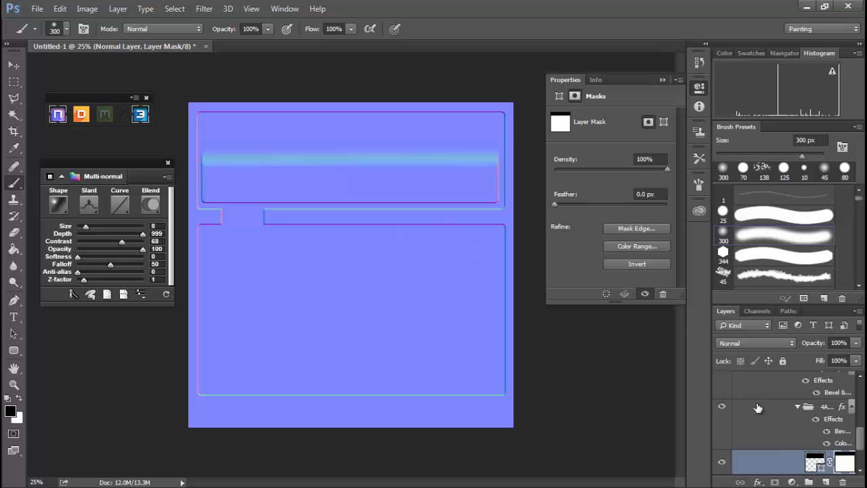
pyautogui.keyDown('ctrl'); pyautogui.click(847, 464); pyautogui.keyUp('ctrl')
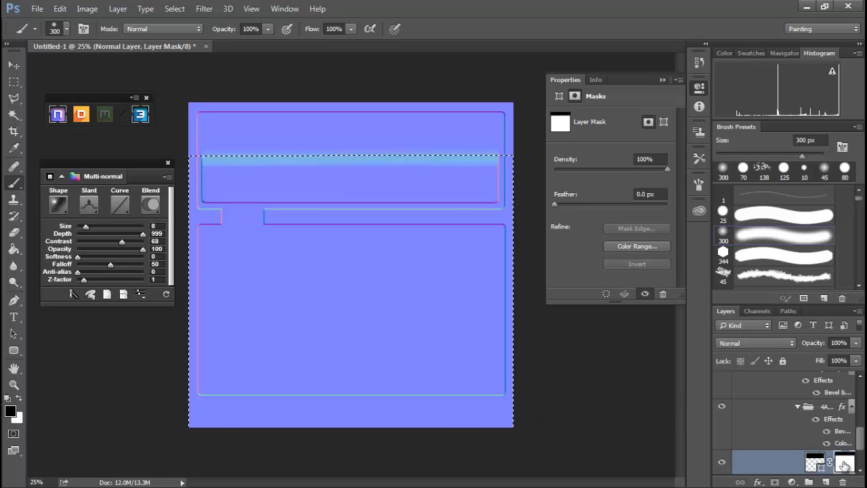
pyautogui.hotkey('ctrl', 'd')
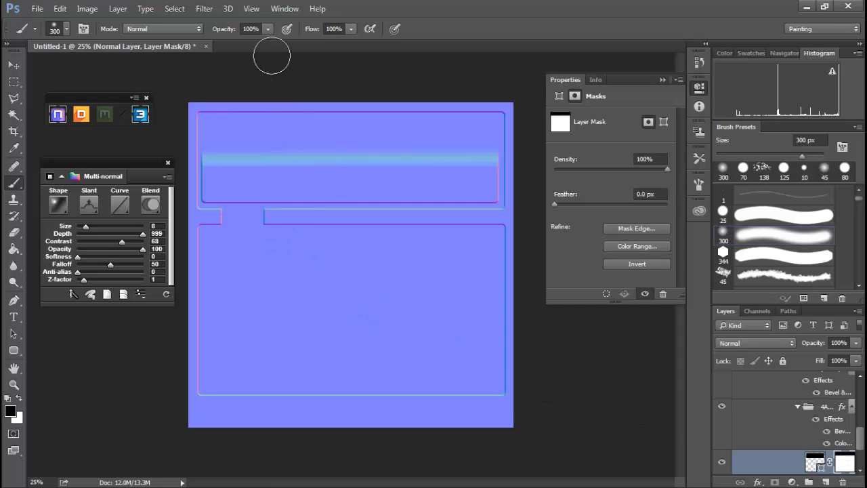
pyautogui.click(203, 9)
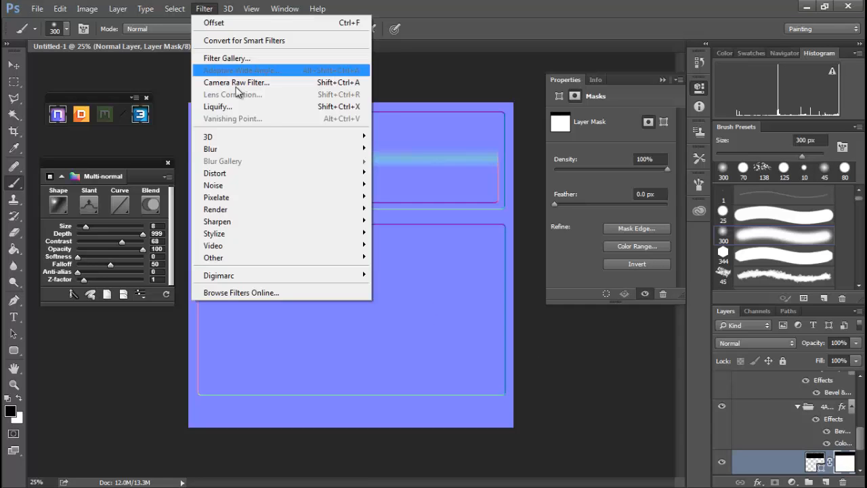
pyautogui.moveTo(241, 149)
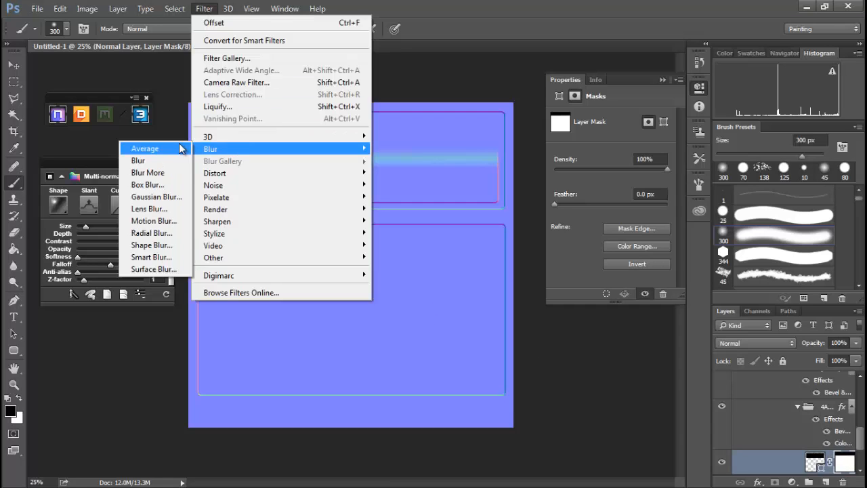
pyautogui.click(155, 197)
pyautogui.moveTo(154, 324); pyautogui.dragTo(157, 325)
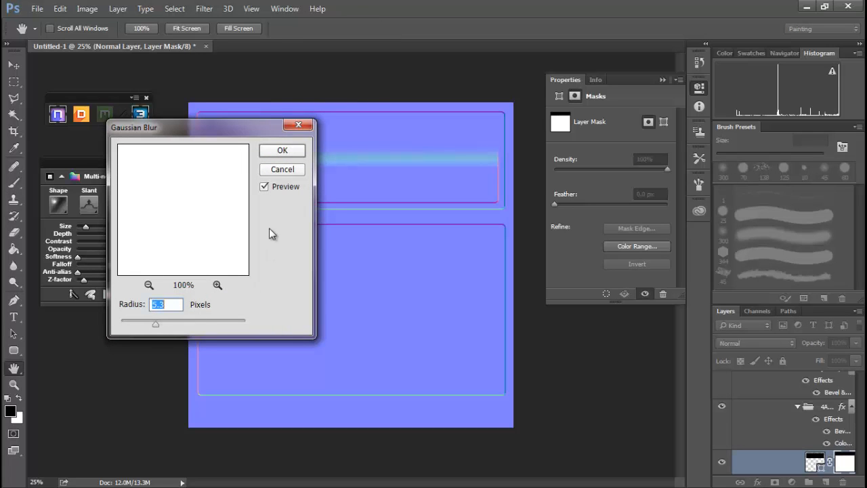
pyautogui.click(282, 171)
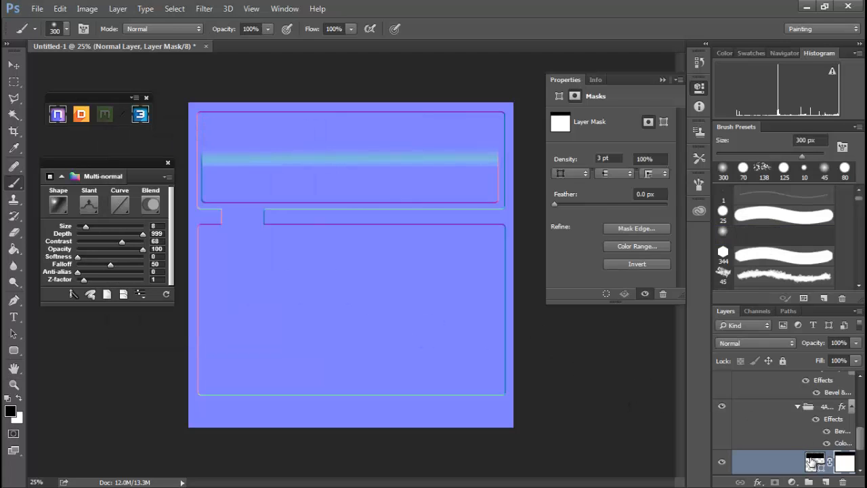
# Rasterize the inset rounded rectangle in the upper panel and soften it with a Gaussian Blur of 5.7 pixels
pyautogui.click(811, 462)
pyautogui.click(205, 9)
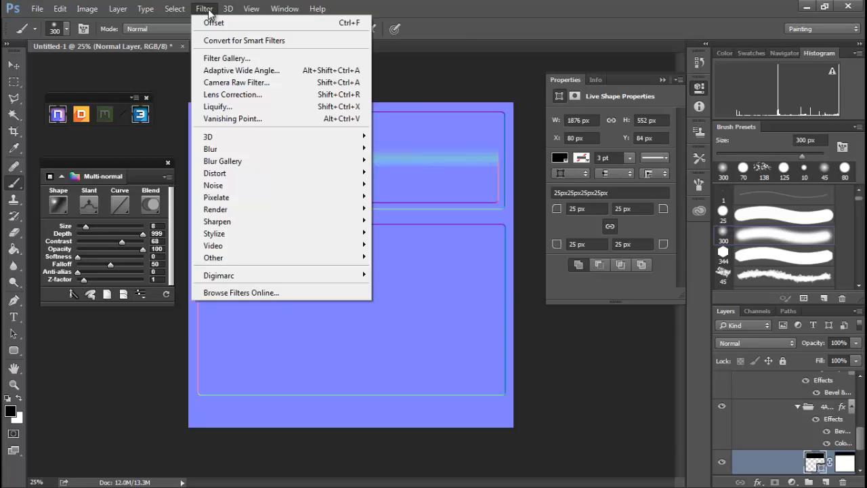
pyautogui.moveTo(203, 149)
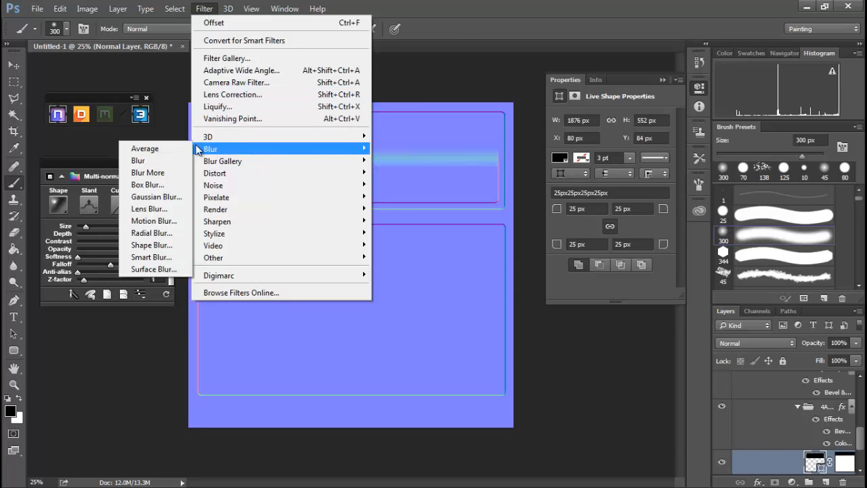
pyautogui.click(158, 198)
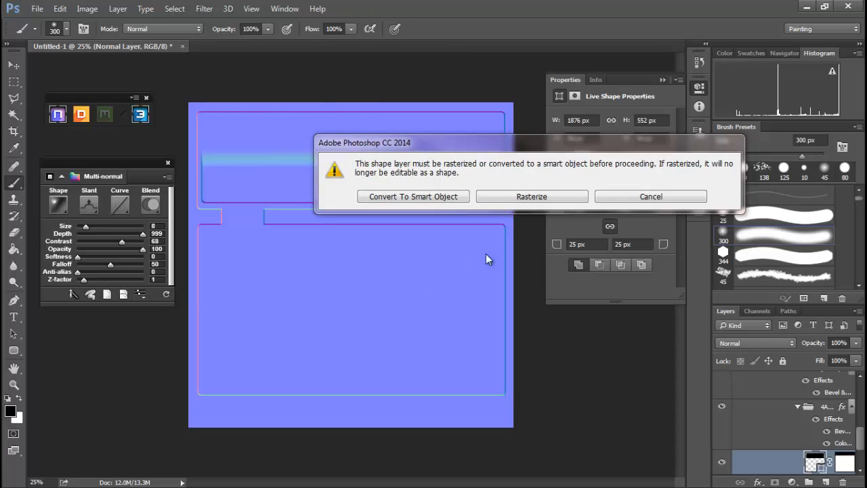
pyautogui.click(536, 205)
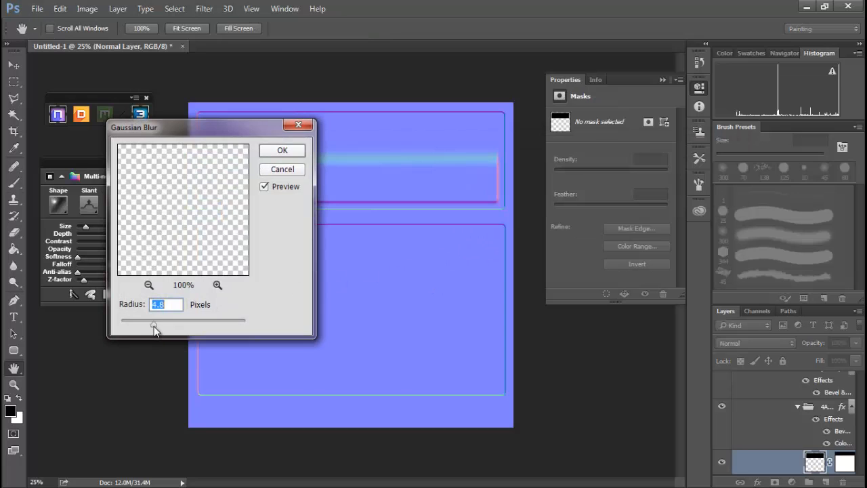
pyautogui.moveTo(154, 327); pyautogui.dragTo(158, 329)
pyautogui.click(283, 156)
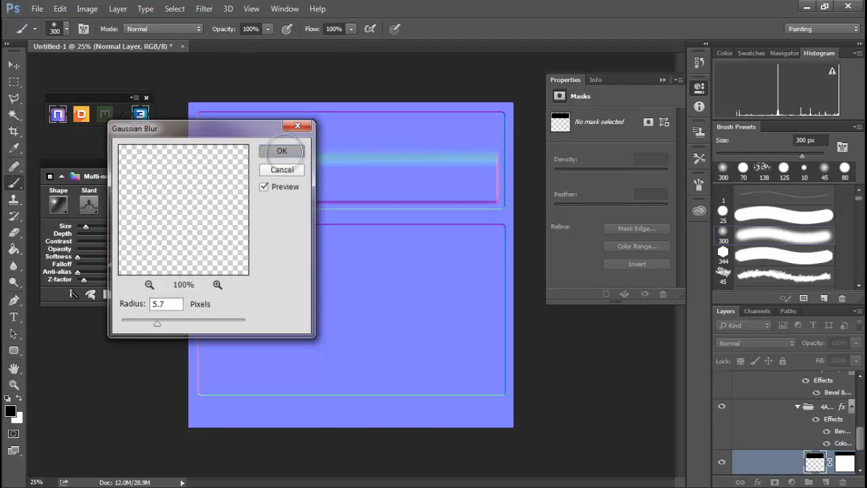
pyautogui.click(721, 406)
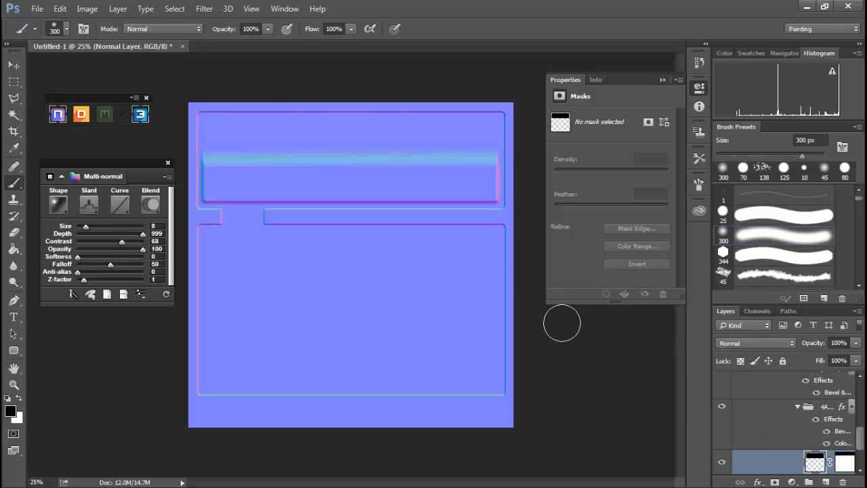
# Try a Sharpen filter on the blurred inset rectangle, and check the updated normal map in 3DO
pyautogui.click(203, 9)
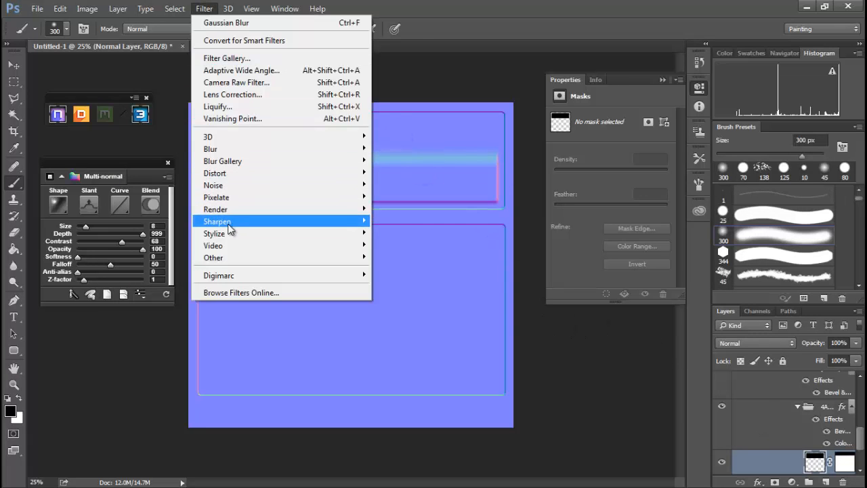
pyautogui.moveTo(230, 222)
pyautogui.click(152, 245)
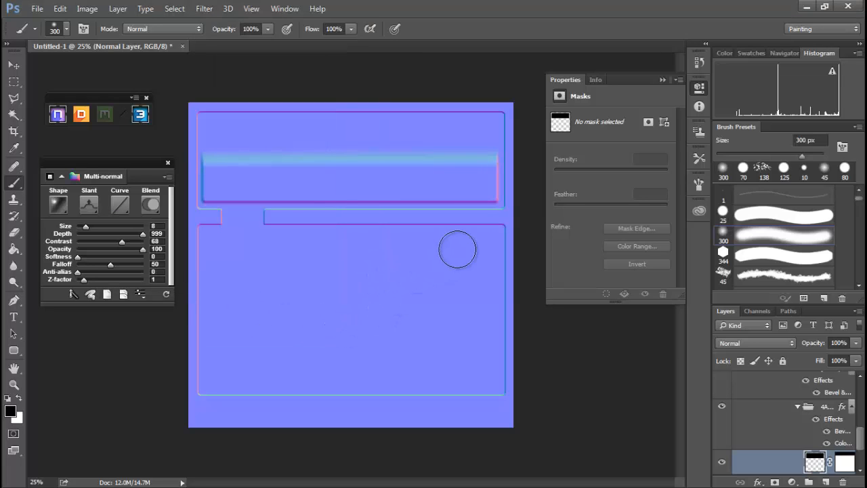
pyautogui.click(165, 294)
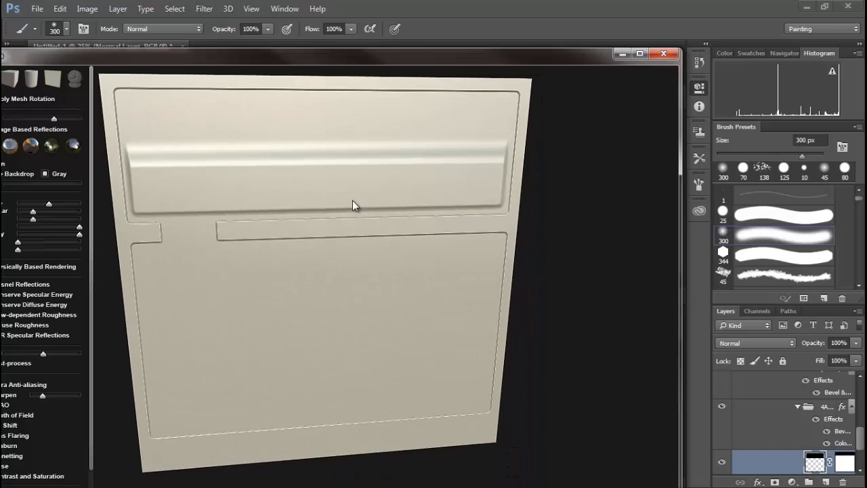
pyautogui.moveTo(406, 56); pyautogui.dragTo(0, 37)
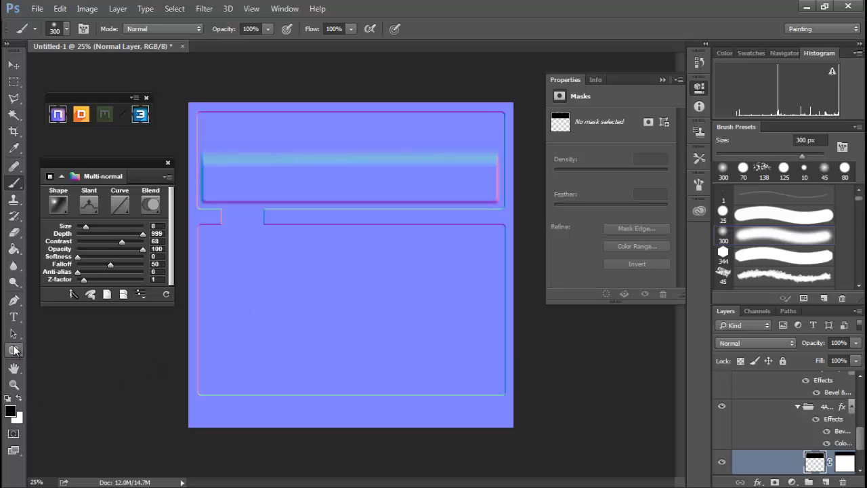
# Marquee-select a strip above the soft band, add a new sculpt layer and turn sculpt mode off
pyautogui.click(13, 81)
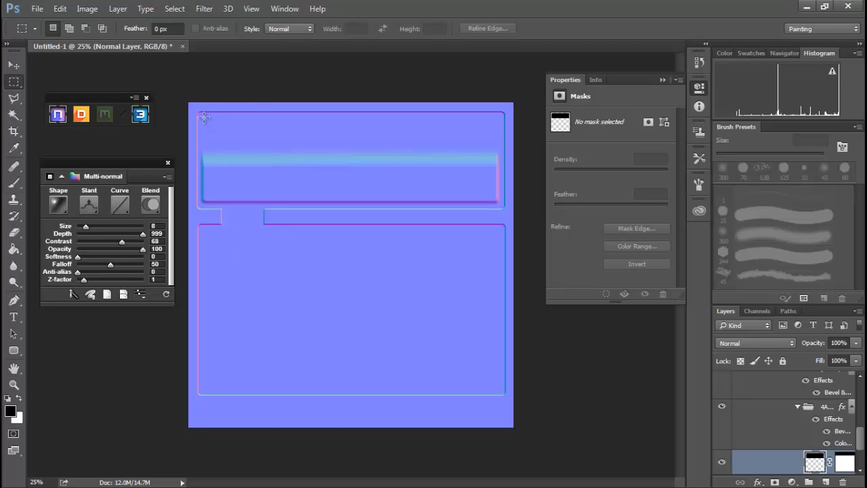
pyautogui.moveTo(203, 118); pyautogui.dragTo(452, 148)
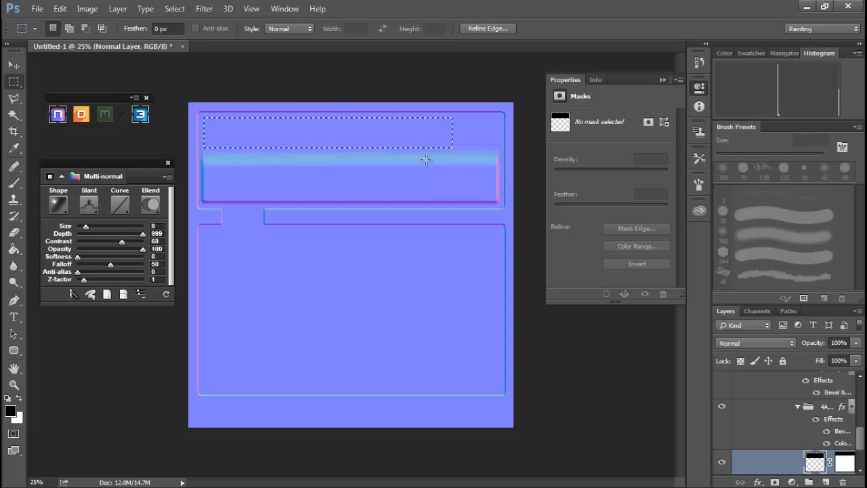
pyautogui.click(150, 249)
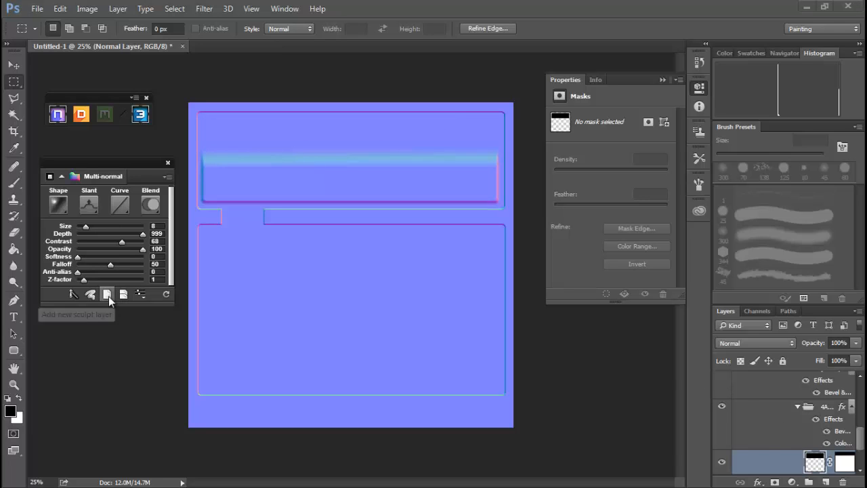
pyautogui.click(108, 297)
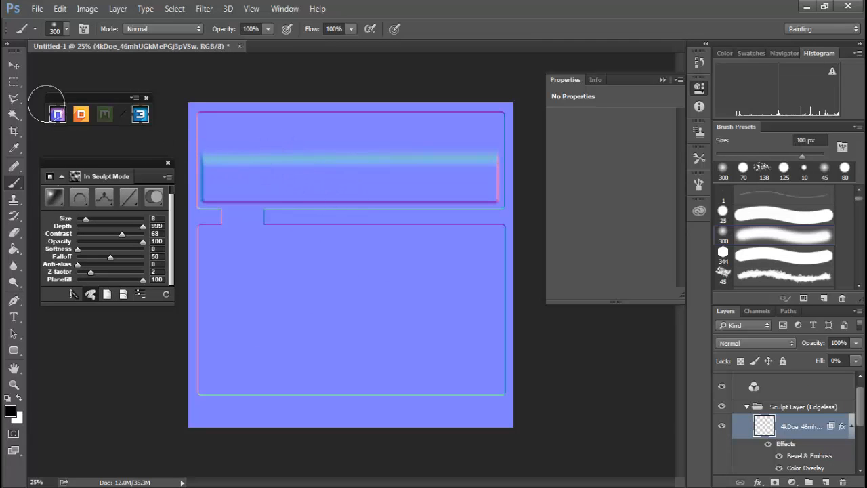
pyautogui.click(74, 293)
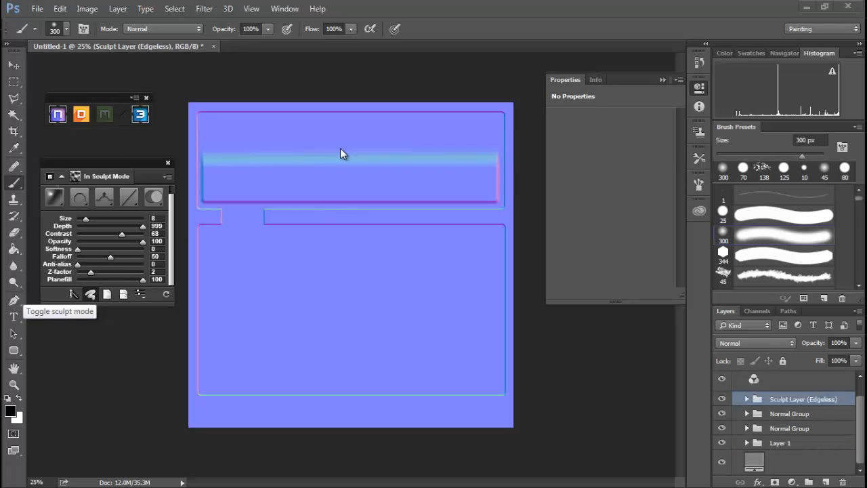
# Convert a long rectangular selection above the soft band into a normal layer, and set its bevel style to Groove
pyautogui.click(14, 82)
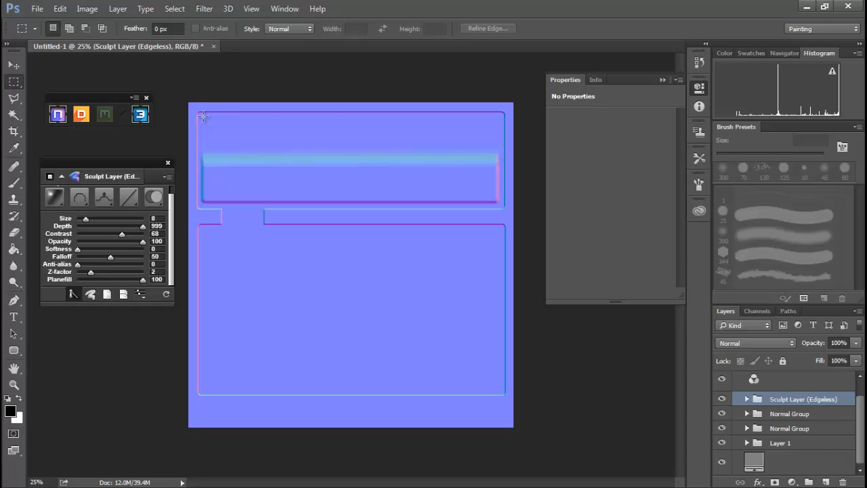
pyautogui.moveTo(203, 117); pyautogui.dragTo(432, 149)
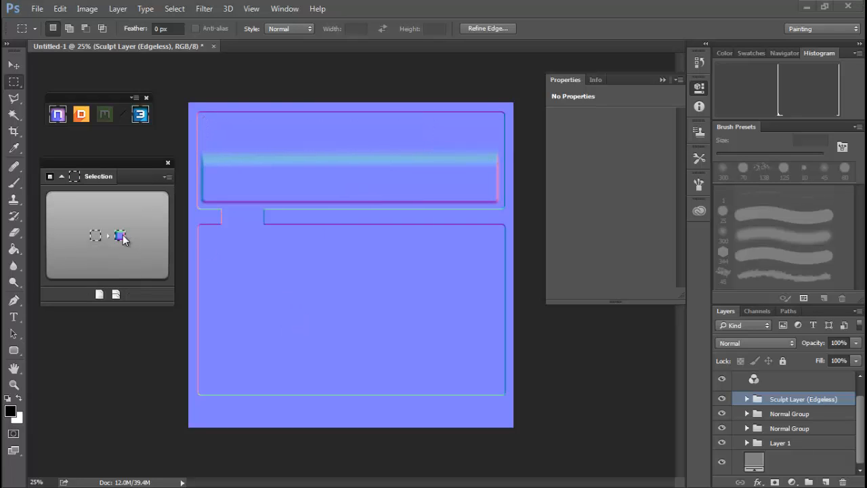
pyautogui.click(121, 236)
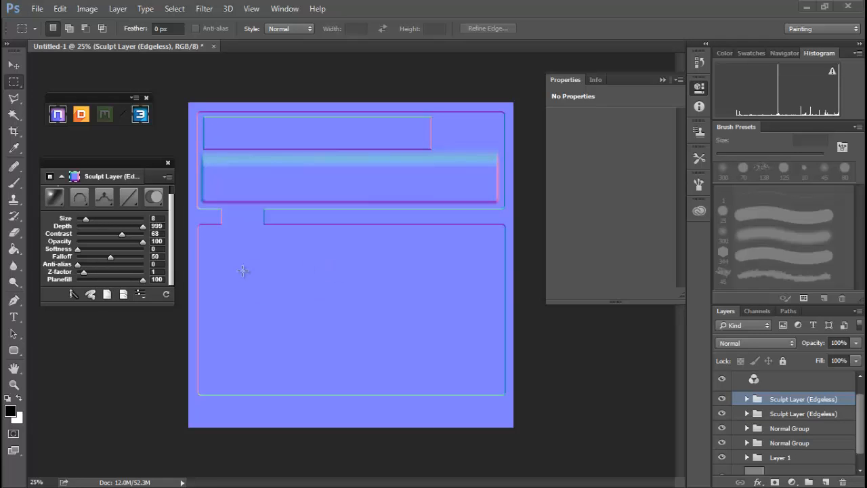
pyautogui.click(81, 200)
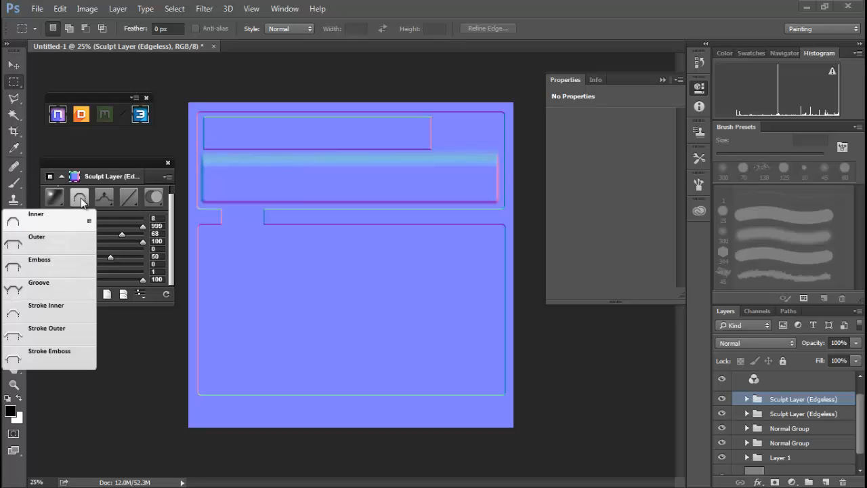
pyautogui.click(72, 299)
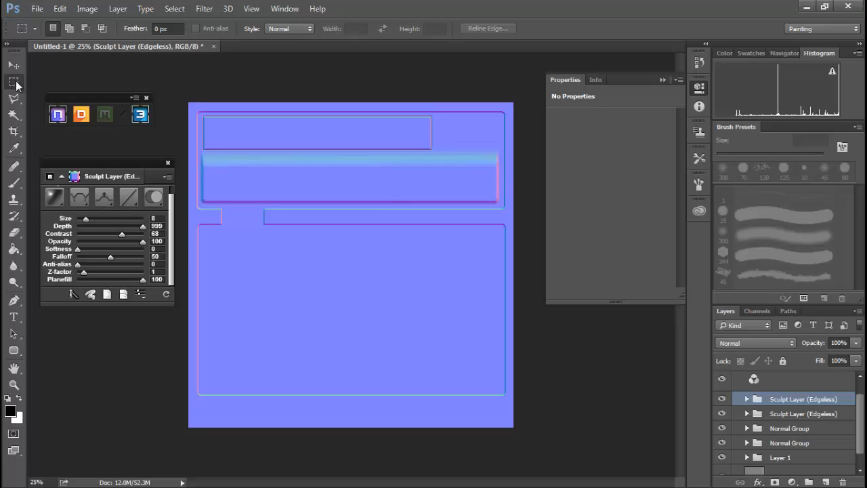
# Switch to the Elliptical Marquee and change its style from a fixed size to Normal
pyautogui.rightClick(16, 84)
pyautogui.click(61, 89)
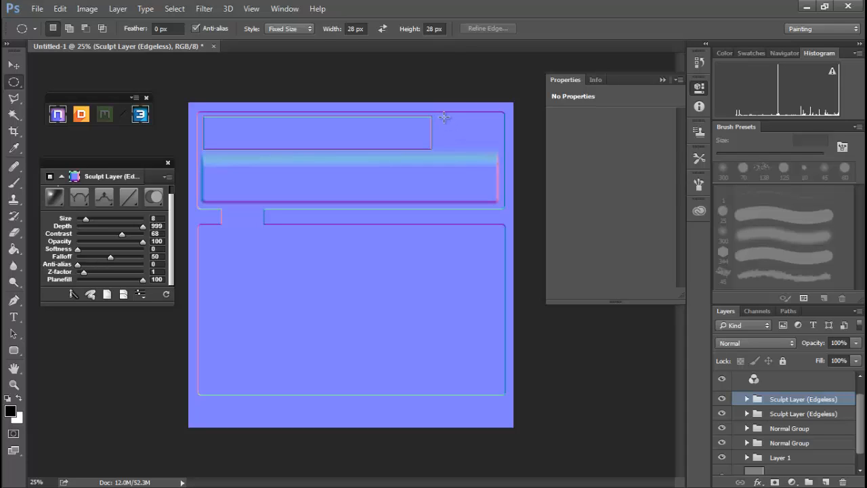
pyautogui.moveTo(444, 118); pyautogui.dragTo(465, 135)
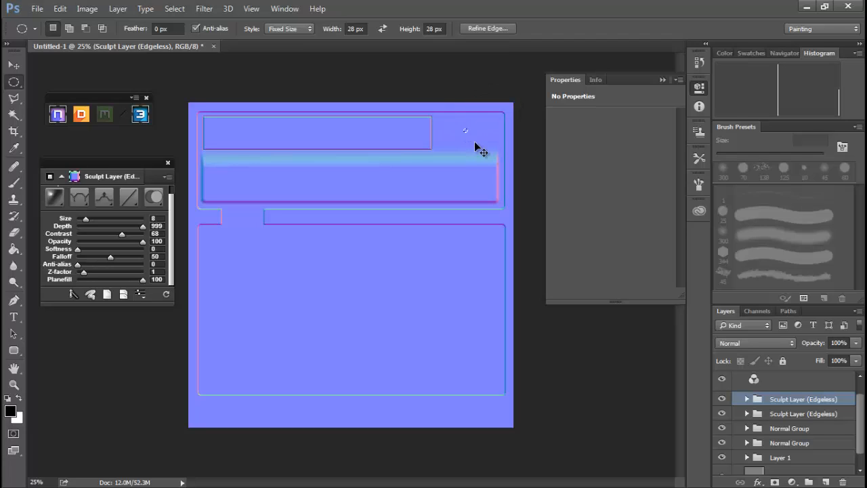
pyautogui.hotkey('ctrl', 'd')
pyautogui.click(309, 30)
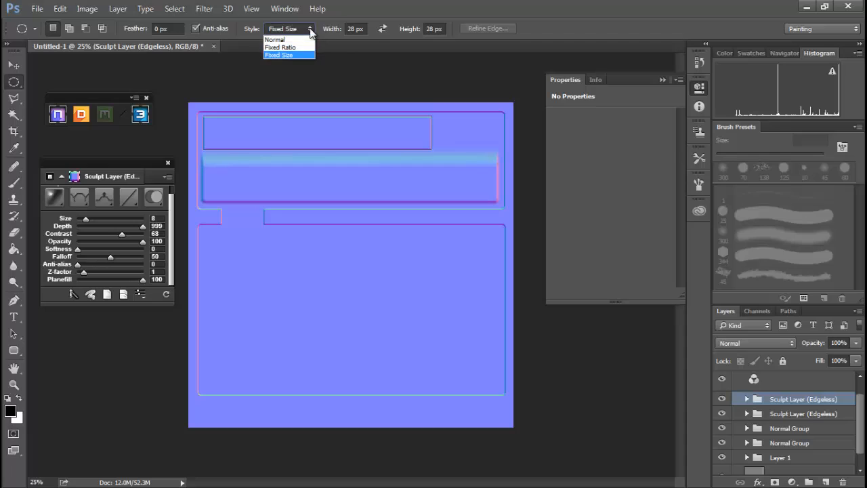
pyautogui.click(298, 39)
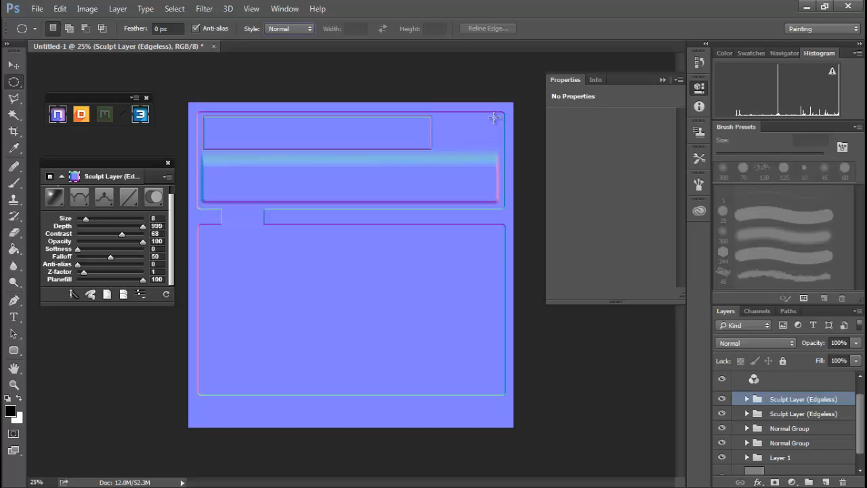
# Convert a circular selection beside the long rectangle in the upper panel into a normal layer, and set its bevel style to Groove
pyautogui.moveTo(494, 118); pyautogui.dragTo(420, 147)
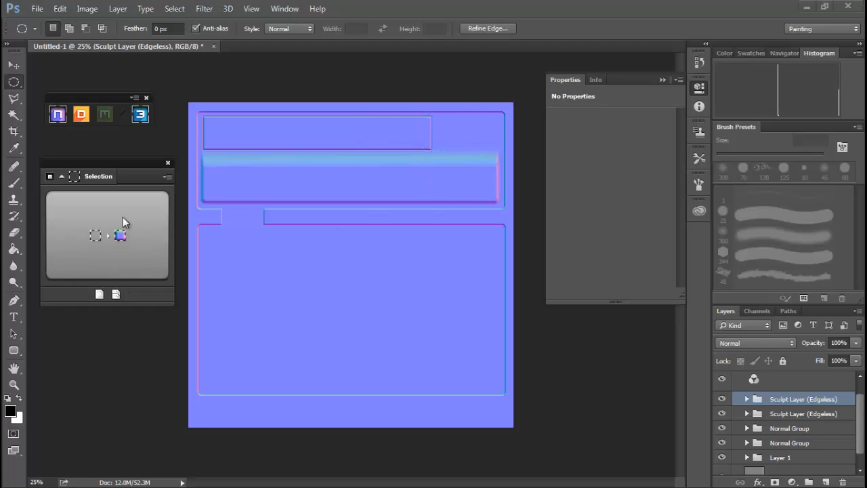
pyautogui.click(120, 236)
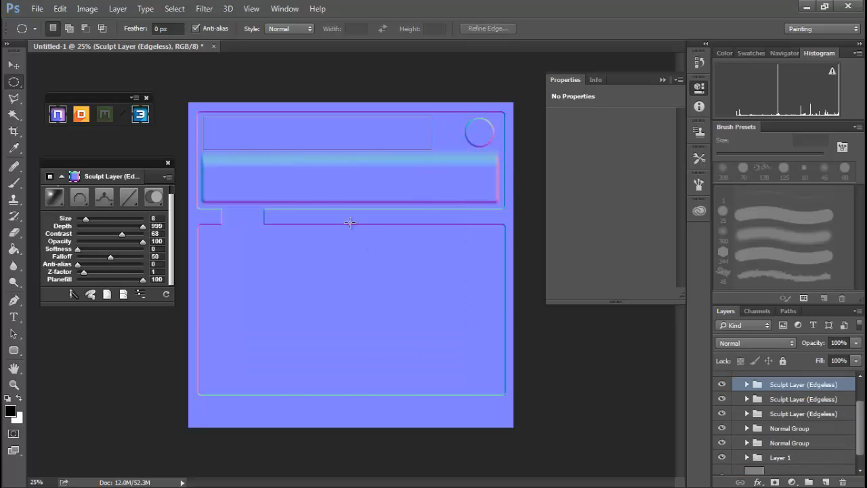
pyautogui.click(88, 202)
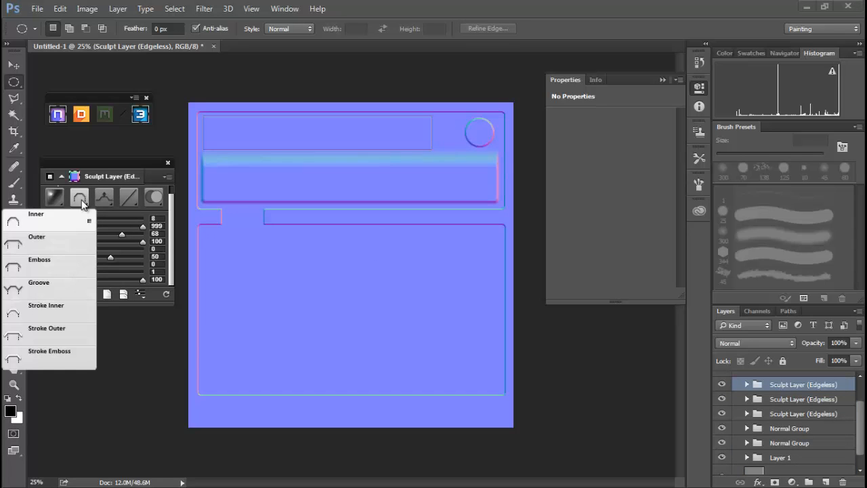
pyautogui.click(51, 285)
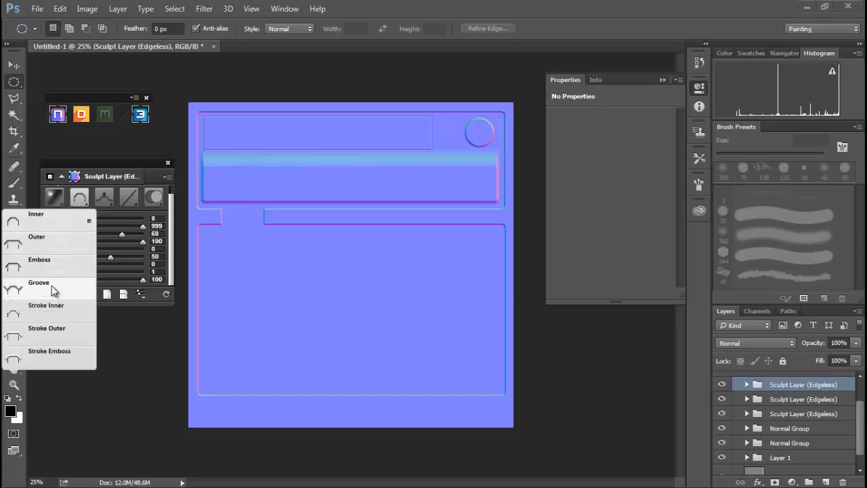